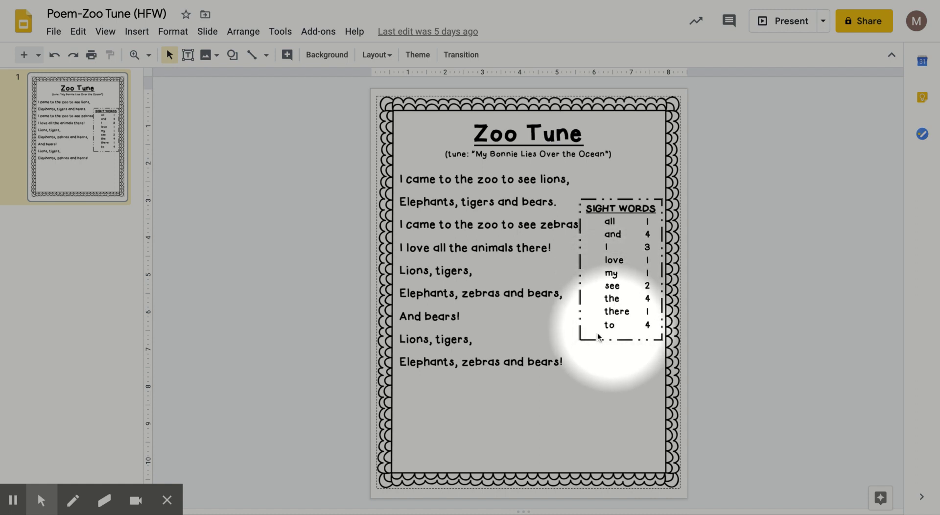
Turn on the red pen and circle 'all' in the Sight Words list and the 'I love' line.
left_click(74, 501)
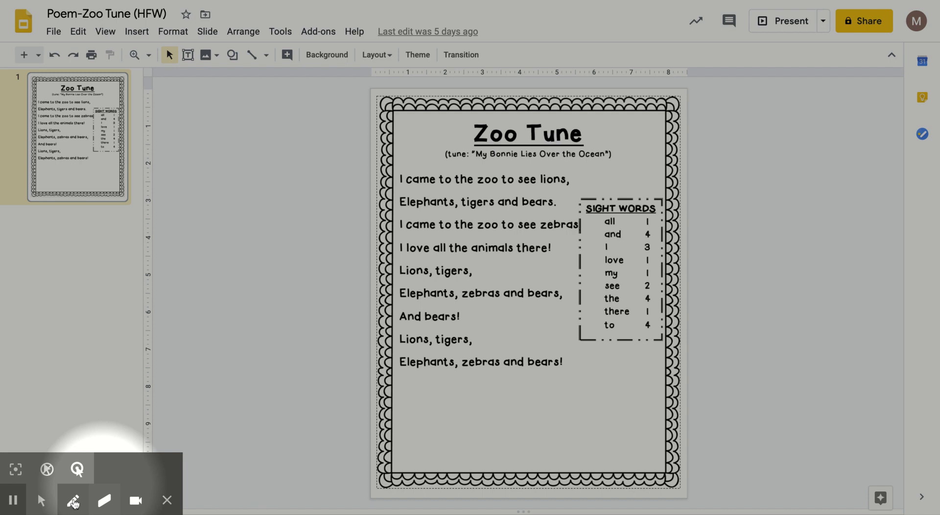
left_click(74, 501)
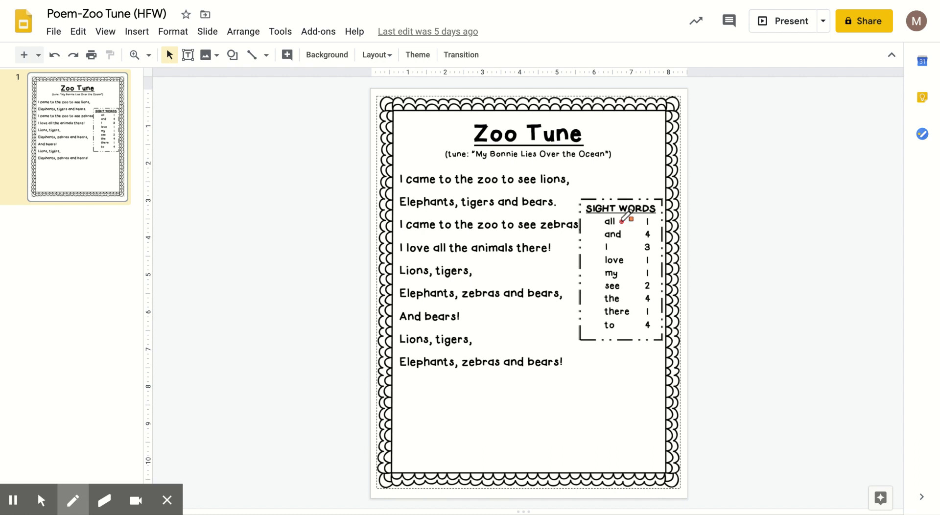
mouse_move(621, 221)
left_mouse_down()
mouse_move(607, 216)
mouse_move(622, 225)
left_mouse_up()
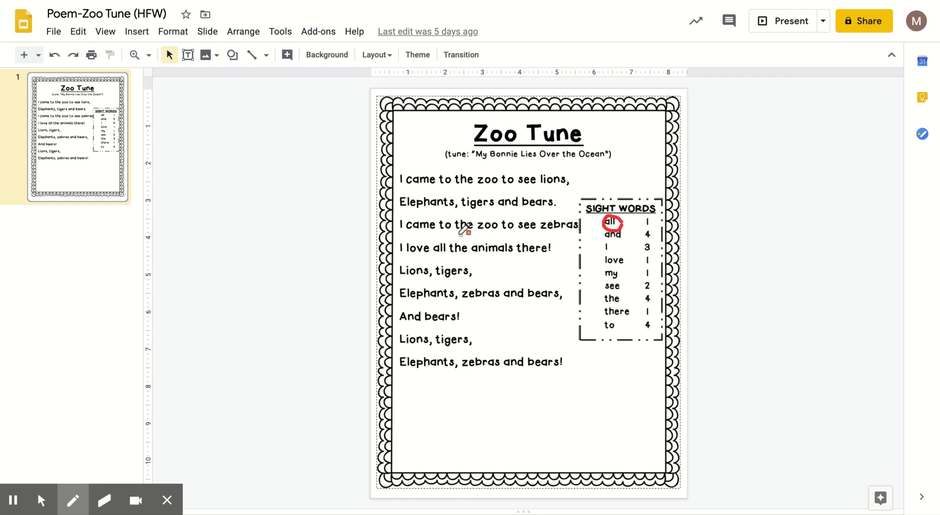
mouse_move(446, 238)
left_mouse_down()
mouse_move(431, 246)
mouse_move(443, 258)
left_mouse_up()
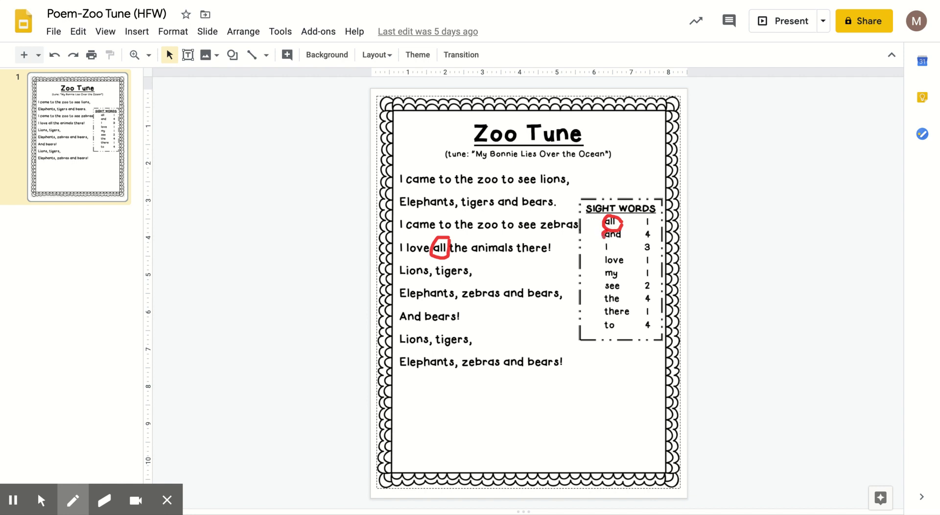
Circle 'and' in the Sight Words list and its four occurrences in the poem.
left_click_drag(603, 235, 622, 226)
mouse_move(420, 305)
left_mouse_down()
mouse_move(426, 319)
mouse_move(421, 306)
left_mouse_up()
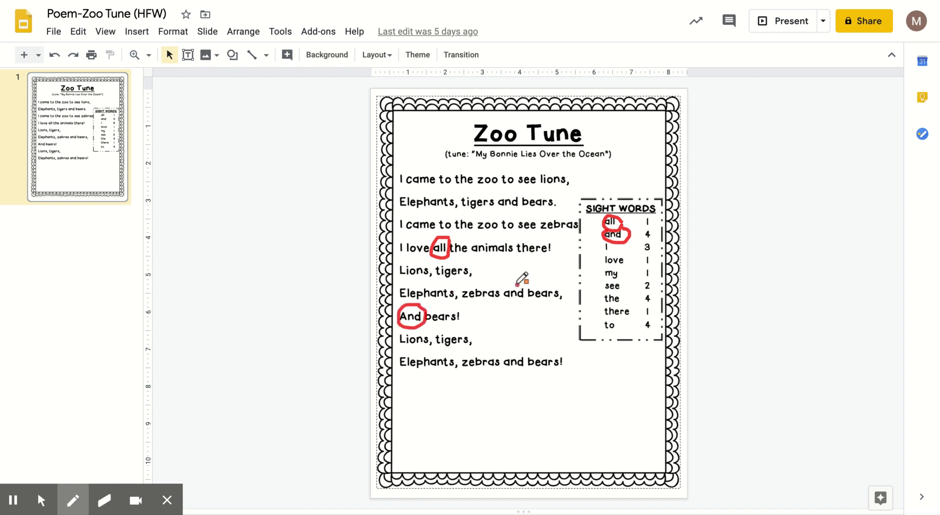
mouse_move(518, 283)
left_mouse_down()
mouse_move(500, 296)
mouse_move(524, 302)
mouse_move(529, 289)
mouse_move(515, 283)
left_mouse_up()
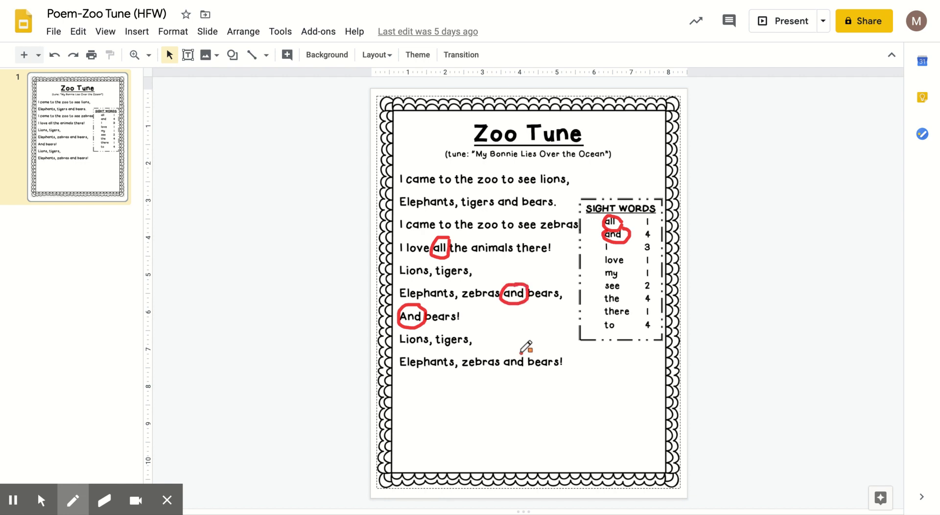
mouse_move(521, 352)
left_mouse_down()
mouse_move(504, 355)
mouse_move(509, 374)
mouse_move(520, 352)
left_mouse_up()
mouse_move(512, 192)
left_mouse_down()
mouse_move(495, 205)
mouse_move(509, 214)
mouse_move(522, 205)
mouse_move(519, 195)
left_mouse_up()
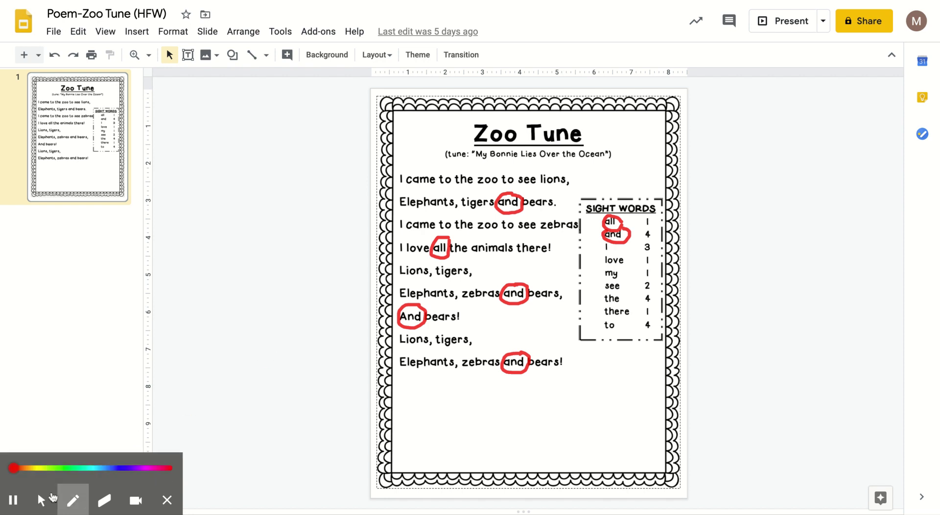
mouse_move(49, 497)
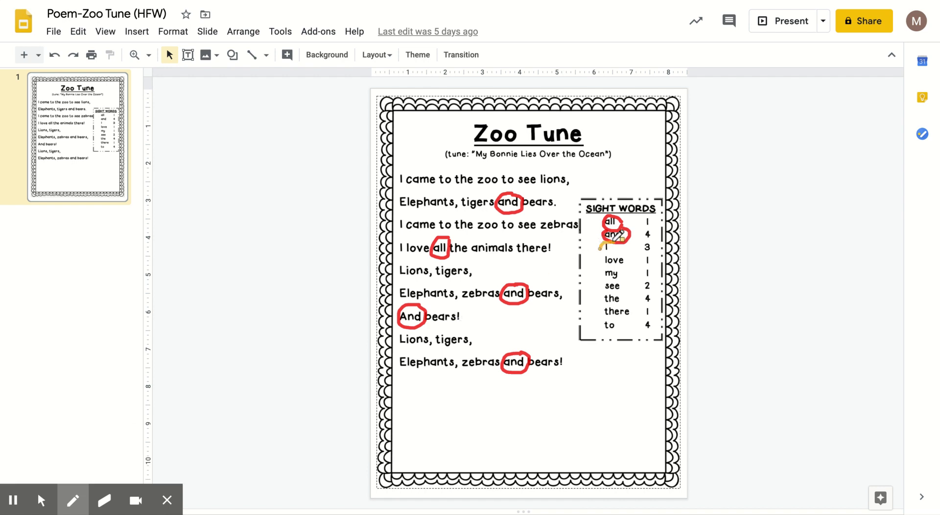
Circle 'I' in orange in the Sight Words box and at the start of the first, third and 'I love' lines.
mouse_move(612, 241)
left_mouse_down()
mouse_move(603, 255)
mouse_move(615, 255)
mouse_move(613, 243)
left_mouse_up()
mouse_move(408, 172)
left_mouse_down()
mouse_move(398, 184)
mouse_move(407, 175)
left_mouse_up()
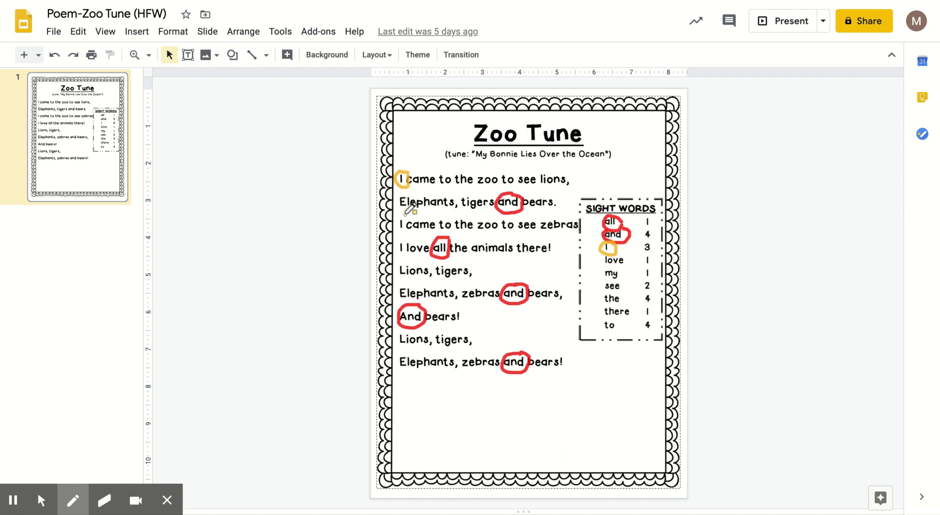
mouse_move(407, 213)
left_mouse_down()
mouse_move(395, 220)
mouse_move(399, 233)
mouse_move(407, 216)
left_mouse_up()
mouse_move(407, 237)
left_mouse_down()
mouse_move(393, 247)
mouse_move(406, 255)
left_mouse_up()
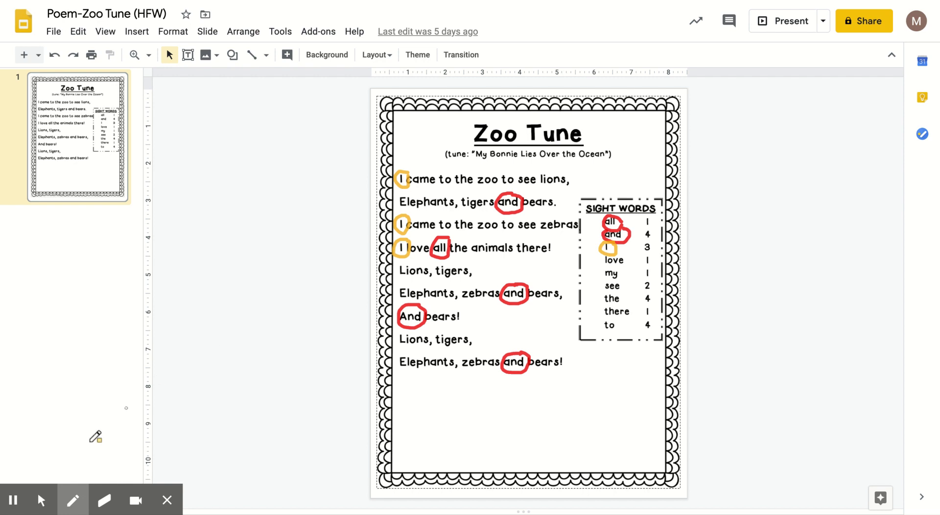
Circle 'love' in yellow in the Sight Words list and in the poem.
mouse_move(77, 507)
mouse_move(607, 253)
left_mouse_down()
mouse_move(598, 267)
mouse_move(626, 267)
mouse_move(618, 251)
left_mouse_up()
left_click_drag(427, 242, 421, 259)
Circle 'My'/'my' in green in the tune line and list, and 'see' in cyan in poem lines one and three.
left_click_drag(482, 148, 477, 161)
mouse_move(612, 267)
left_mouse_down()
mouse_move(603, 294)
mouse_move(625, 280)
left_mouse_up()
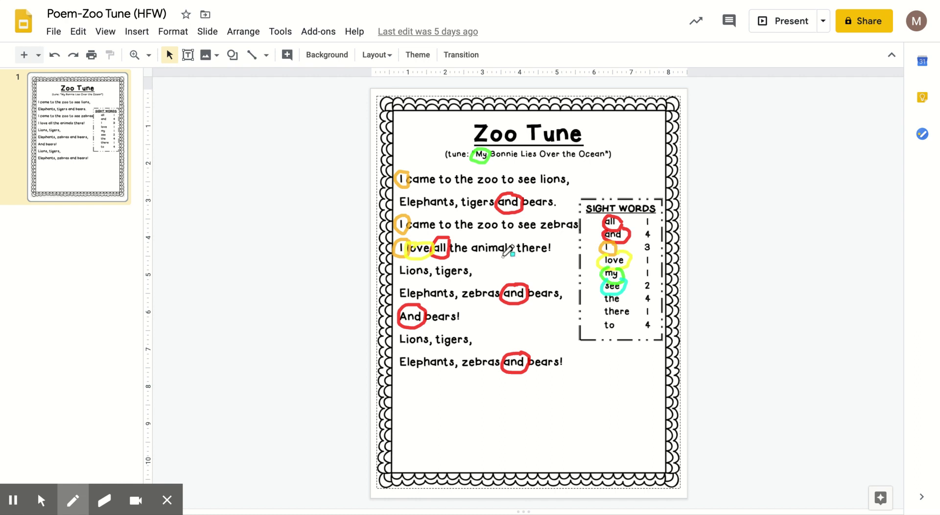
mouse_move(537, 171)
left_mouse_down()
mouse_move(514, 180)
mouse_move(537, 189)
mouse_move(541, 180)
left_mouse_up()
mouse_move(538, 216)
left_mouse_down()
mouse_move(523, 237)
mouse_move(542, 227)
mouse_move(533, 217)
left_mouse_up()
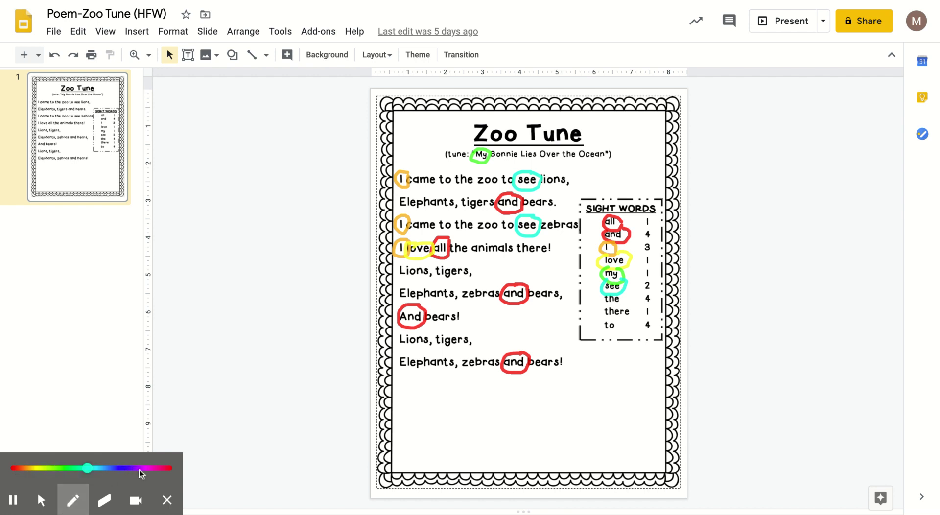
Switch the pen to purple and circle 'the' in the list, the tune line and three poem lines.
left_click(141, 469)
left_click_drag(624, 293, 622, 293)
mouse_move(579, 150)
left_mouse_down()
mouse_move(563, 162)
mouse_move(578, 155)
left_mouse_up()
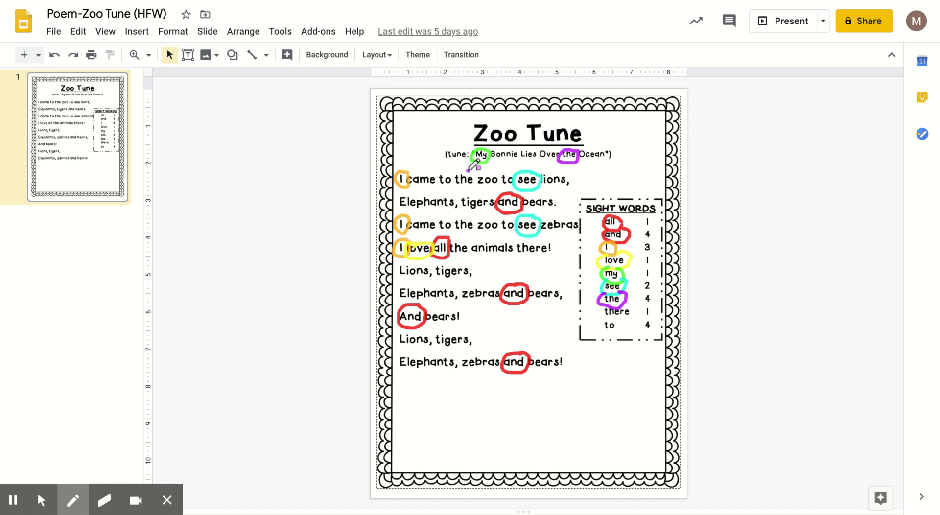
mouse_move(469, 169)
left_mouse_down()
mouse_move(452, 182)
mouse_move(456, 190)
mouse_move(477, 185)
mouse_move(465, 173)
left_mouse_up()
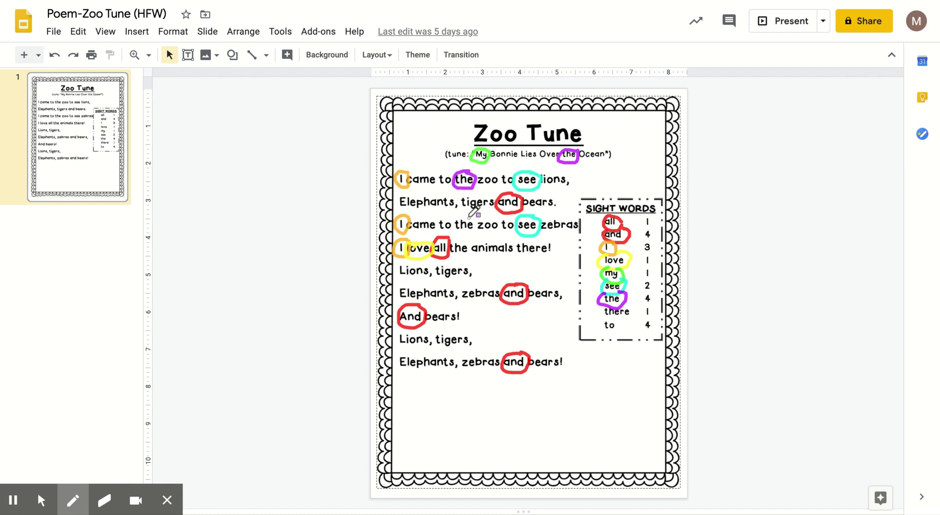
mouse_move(471, 216)
left_mouse_down()
mouse_move(453, 223)
mouse_move(455, 233)
mouse_move(474, 218)
left_mouse_up()
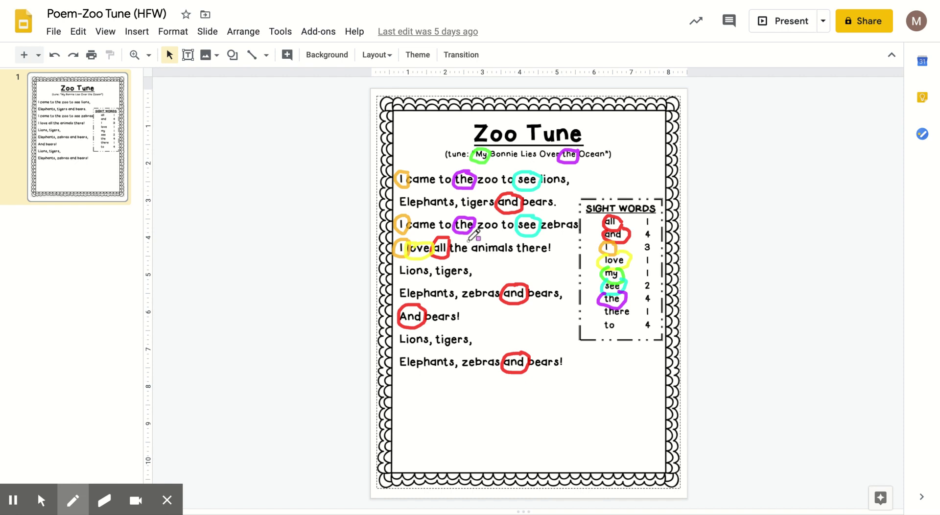
mouse_move(469, 240)
left_mouse_down()
mouse_move(453, 239)
mouse_move(451, 255)
mouse_move(467, 260)
mouse_move(472, 242)
left_mouse_up()
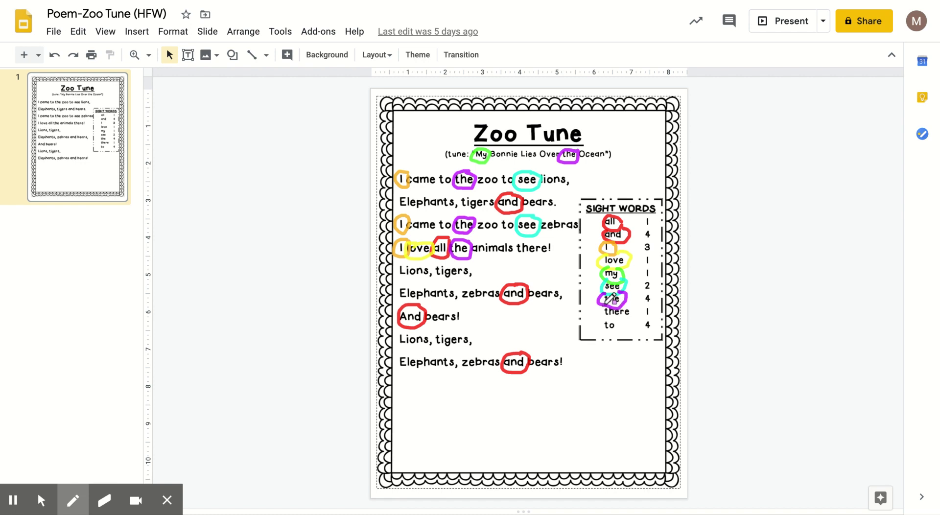
Circle 'there' in purple in the Sight Words list and the poem, plus 'to' in the list.
mouse_move(605, 303)
left_mouse_down()
mouse_move(598, 310)
mouse_move(610, 321)
mouse_move(633, 319)
mouse_move(628, 300)
left_mouse_up()
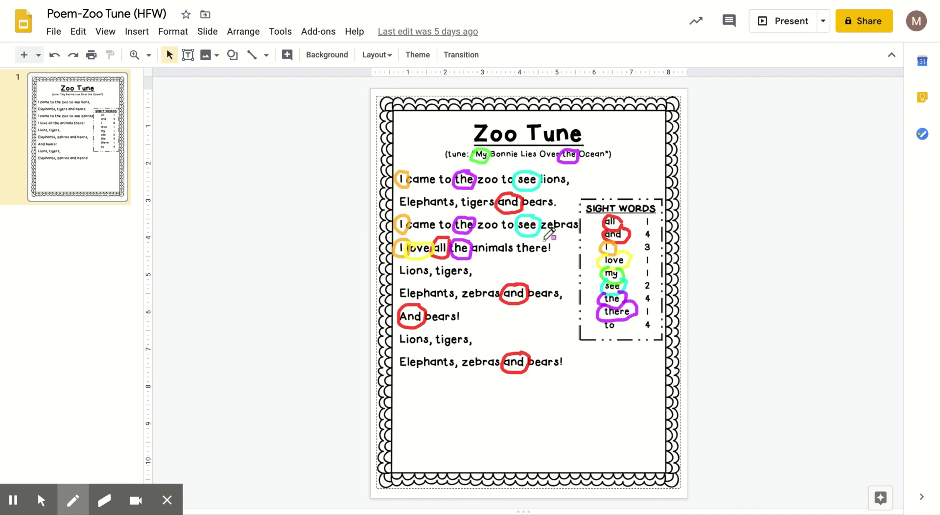
left_click_drag(544, 240, 520, 242)
left_click_drag(618, 317, 618, 319)
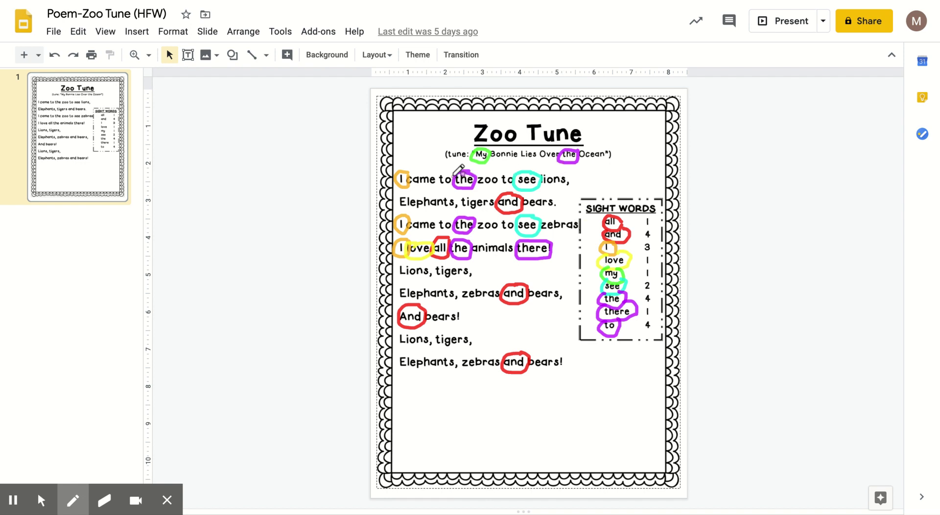
Circle both occurrences of 'to' in poem line one and in poem line three.
mouse_move(453, 176)
left_mouse_down()
mouse_move(437, 173)
mouse_move(448, 186)
left_mouse_up()
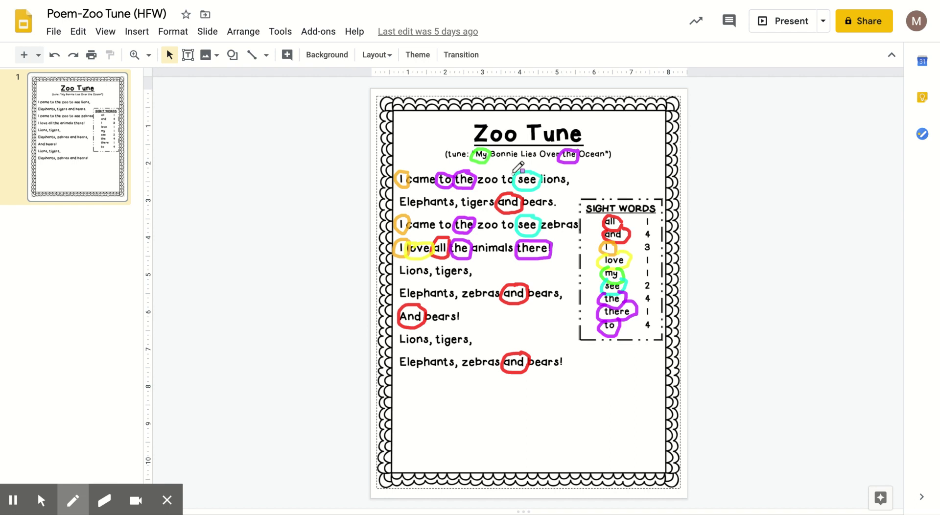
mouse_move(513, 173)
left_mouse_down()
mouse_move(495, 188)
mouse_move(513, 191)
mouse_move(517, 183)
left_mouse_up()
left_click_drag(518, 216, 513, 216)
mouse_move(466, 215)
left_mouse_down()
mouse_move(437, 218)
mouse_move(455, 227)
left_mouse_up()
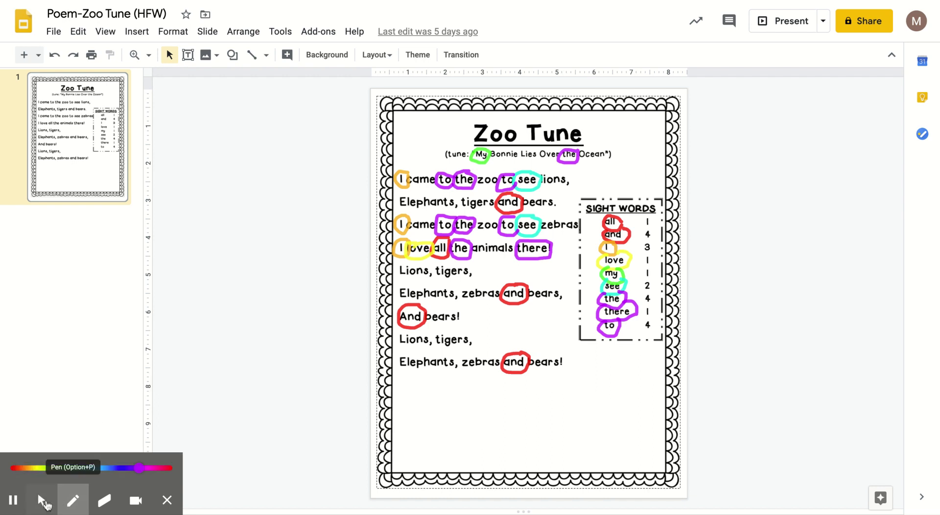
left_click(42, 502)
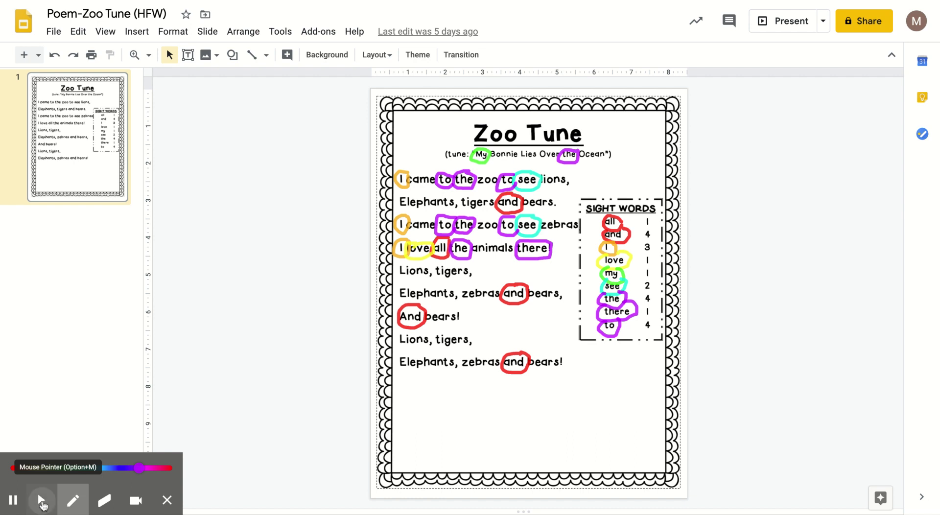